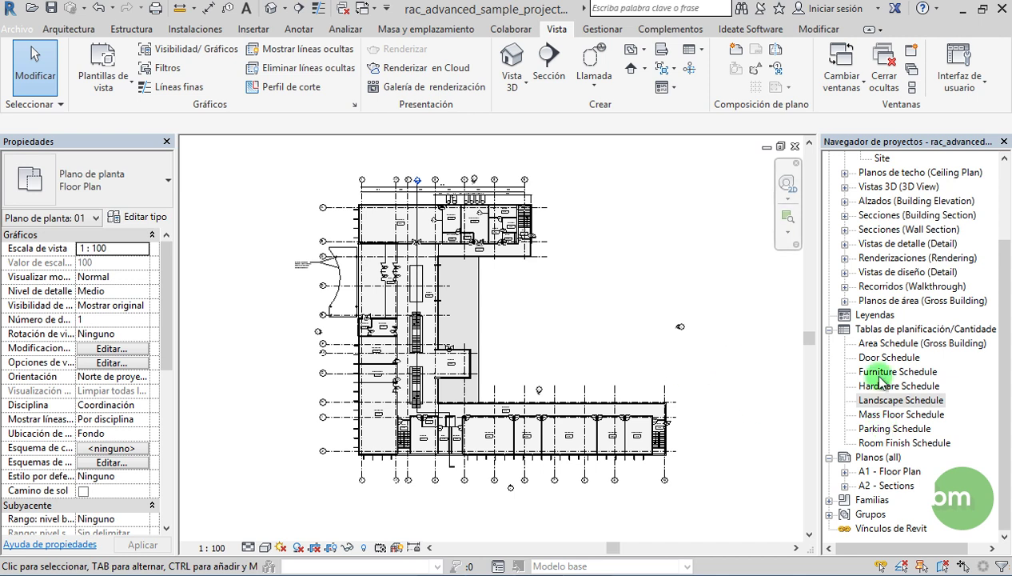
Select the Tablas de planificación/Cantidades category and open the Vista tab's Tablas de planificación dropdown
click(895, 334)
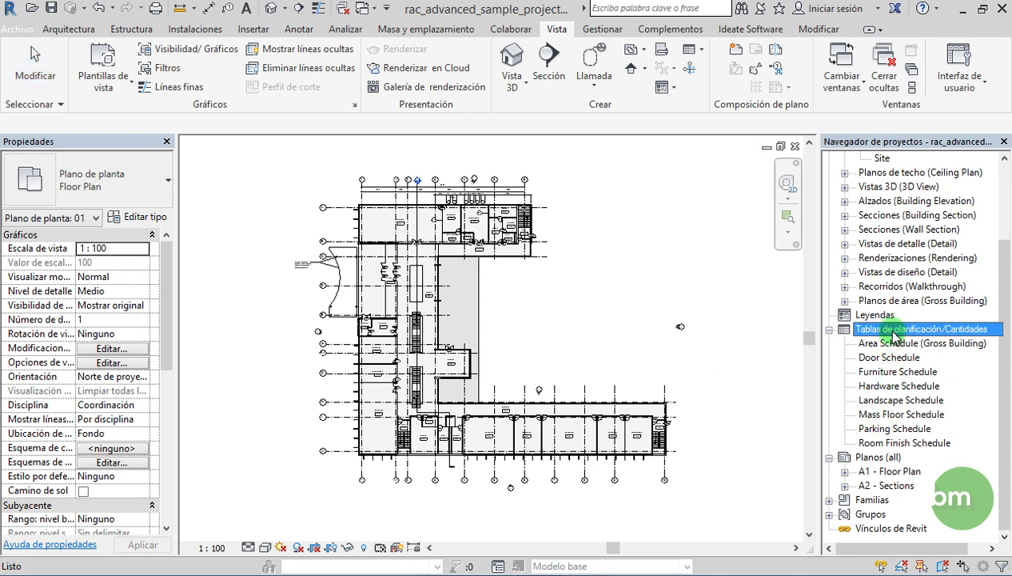
right_click(894, 334)
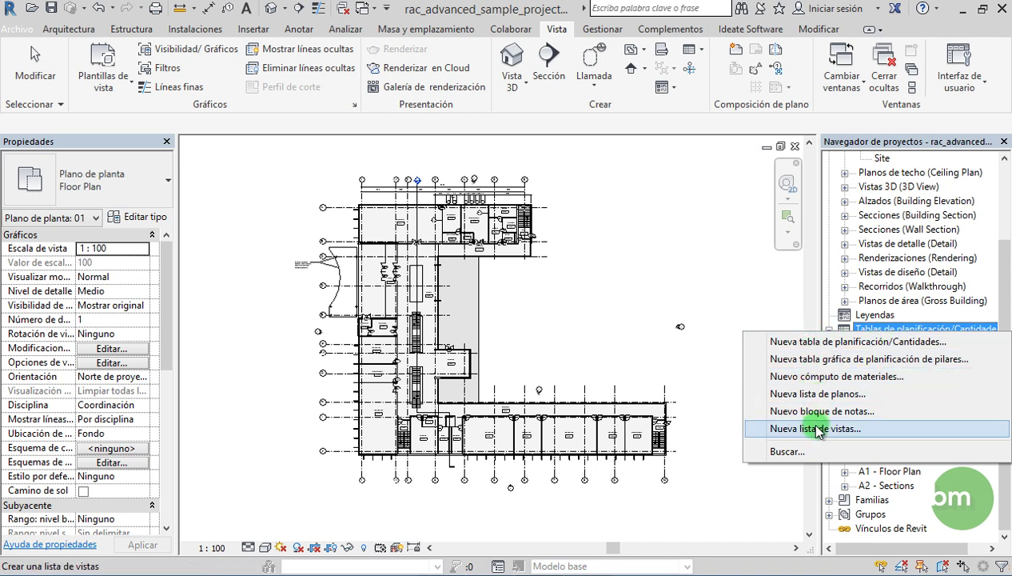
click(701, 284)
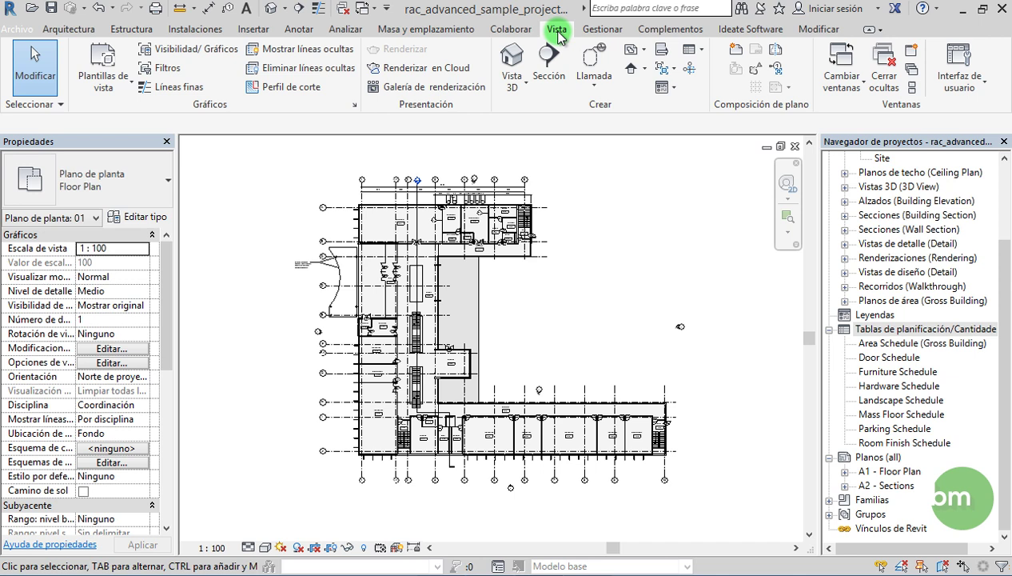
click(701, 56)
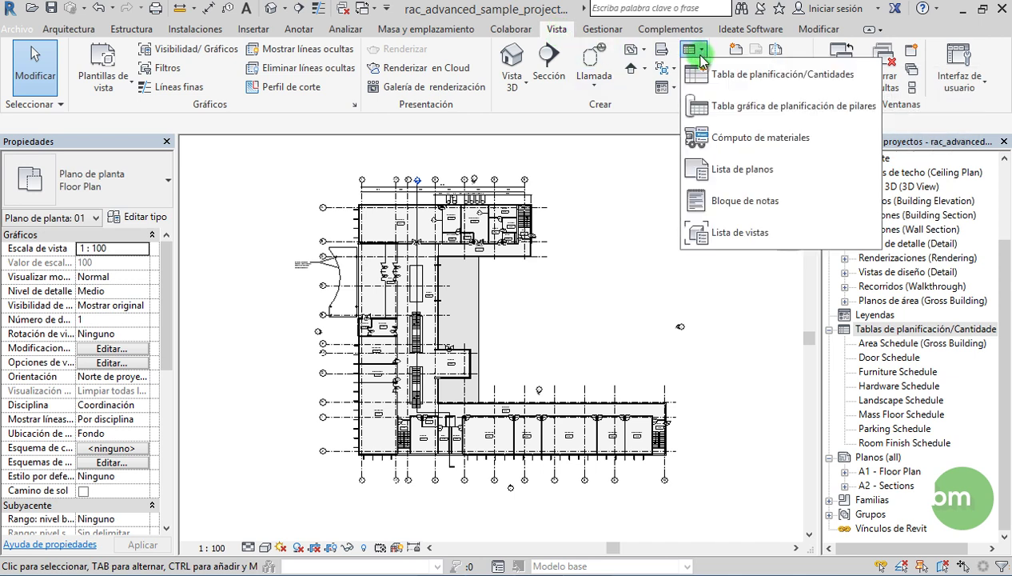
Start a Lista de vistas and add Familia y tipo, Fase, Nivel asociado, Nivel de detalle through Plantilla de vista, and Valor de escala
click(731, 240)
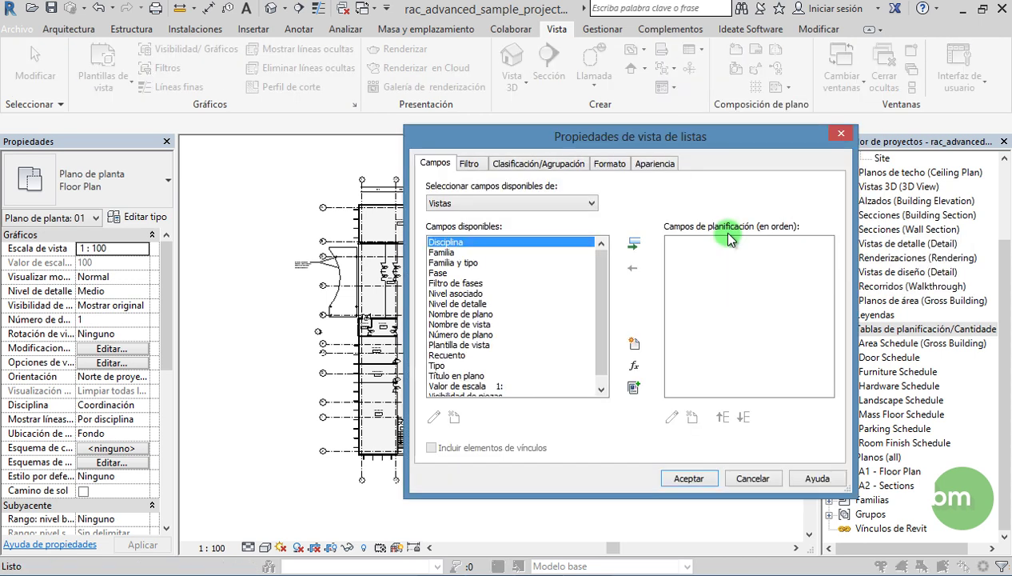
drag(560, 139, 405, 82)
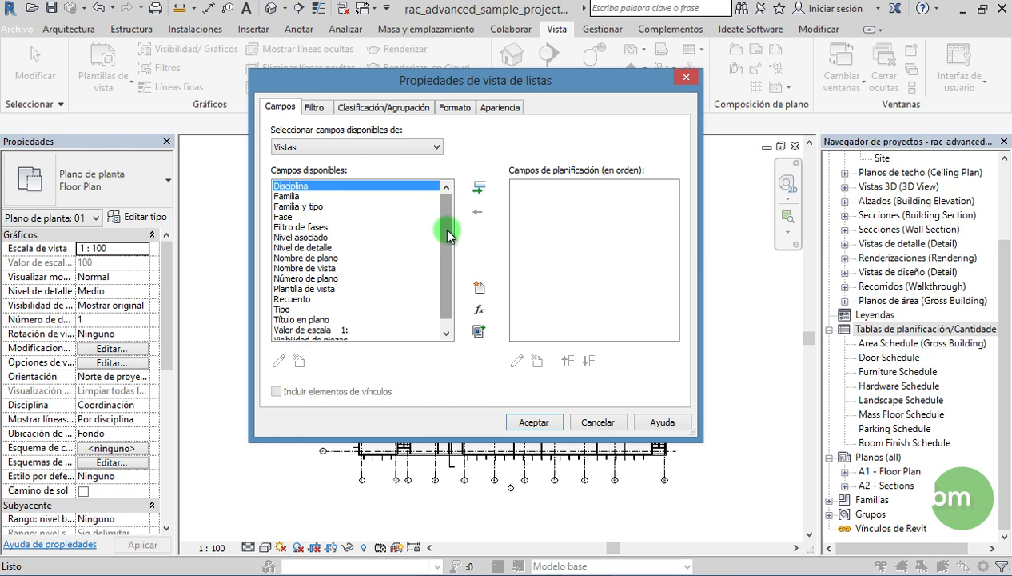
double_click(309, 207)
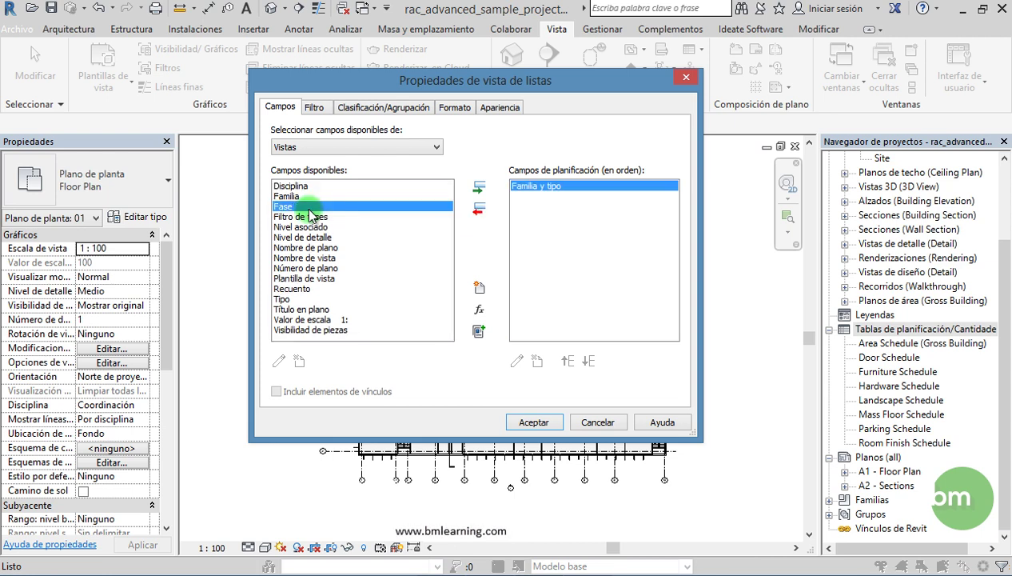
double_click(294, 207)
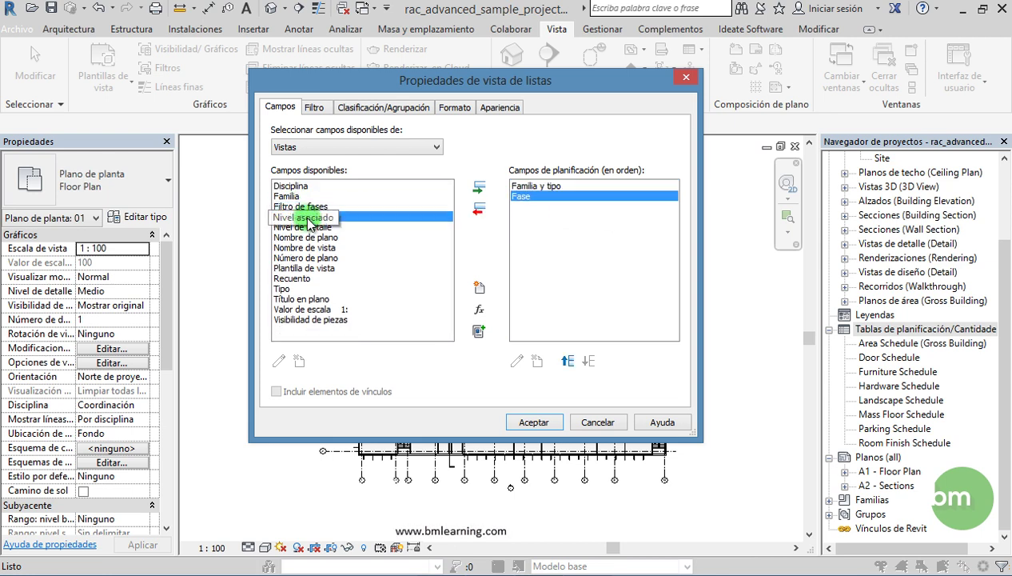
double_click(310, 217)
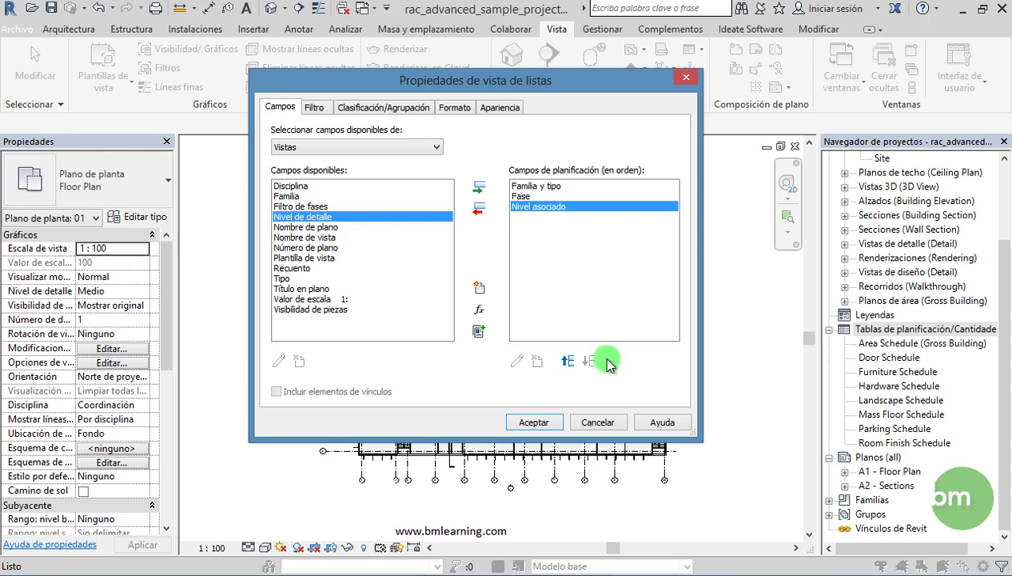
shift+click(326, 259)
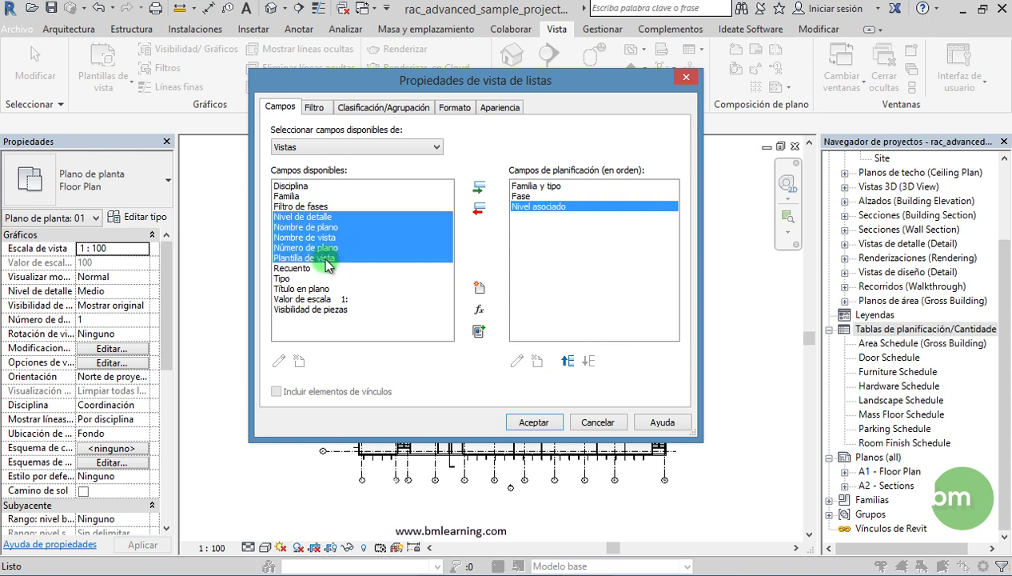
click(480, 191)
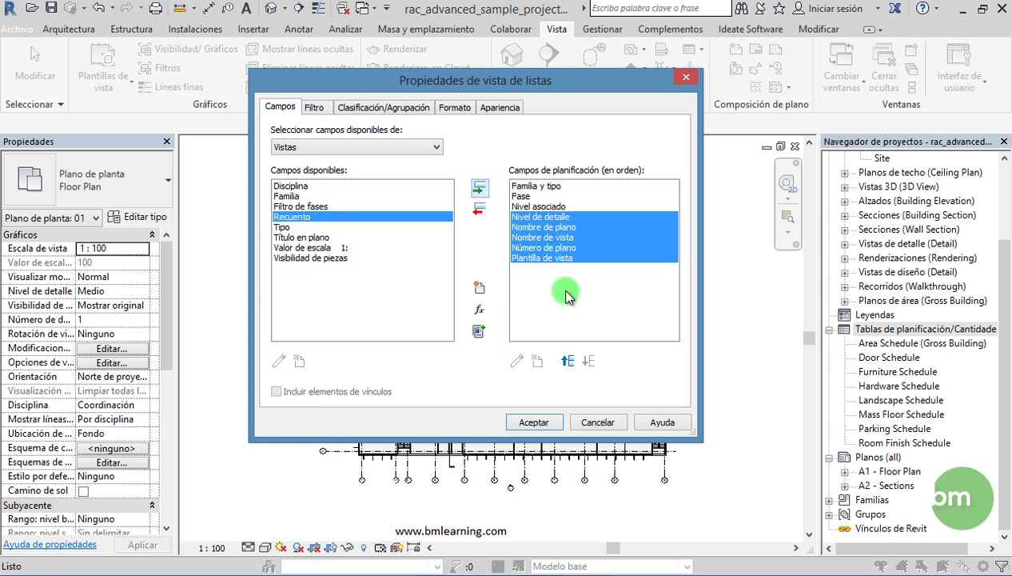
click(319, 247)
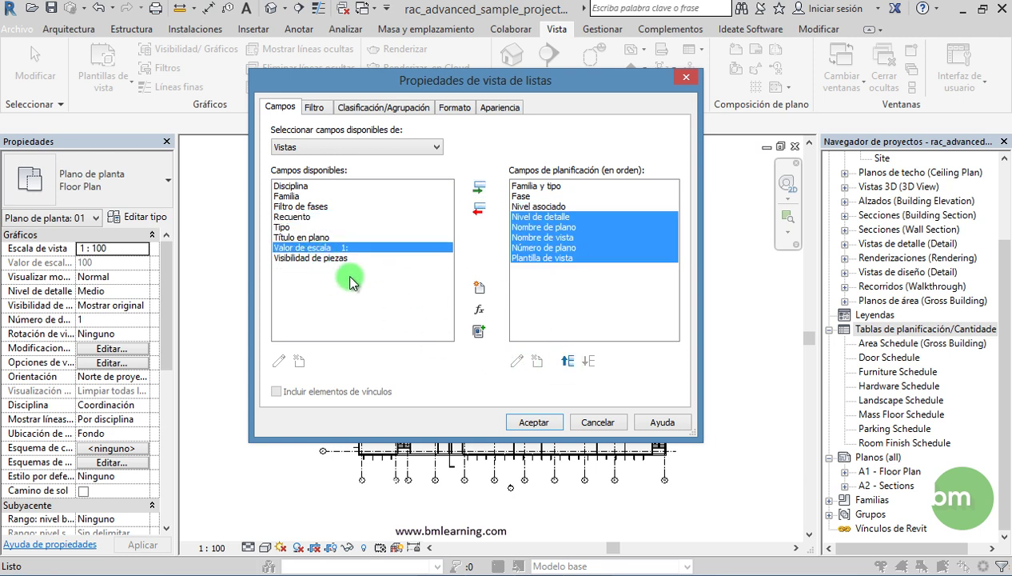
double_click(317, 249)
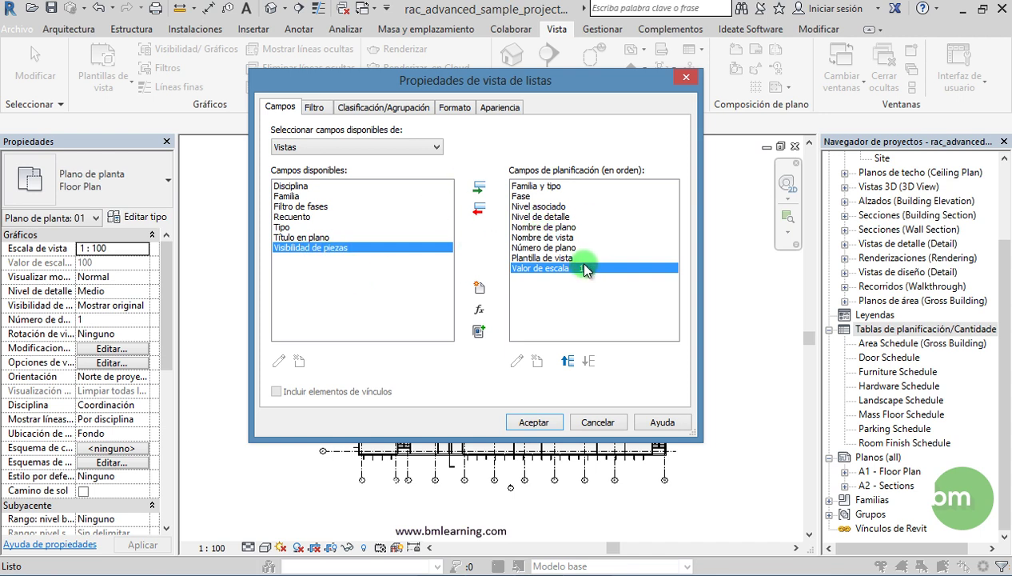
Reorder the fields: Nombre de vista second, Valor de escala next, Fase moved down one
click(567, 361)
click(568, 361)
click(568, 360)
click(567, 361)
click(568, 360)
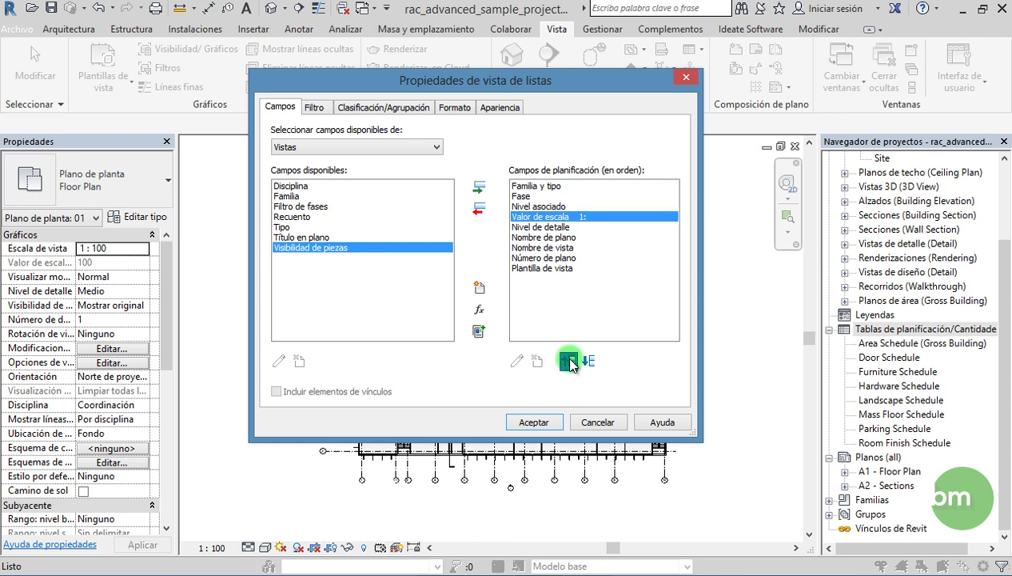
click(568, 361)
click(568, 361)
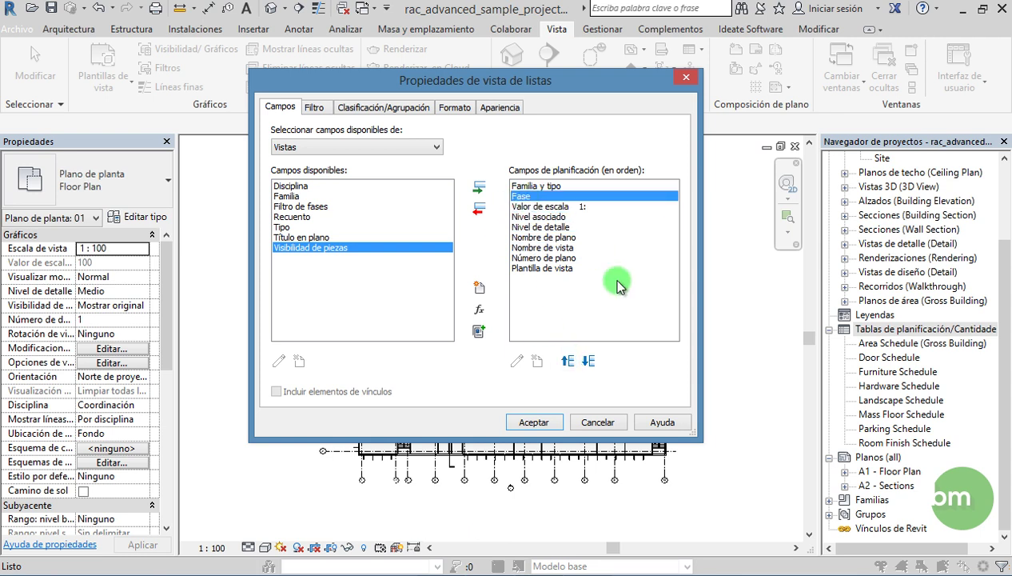
click(588, 361)
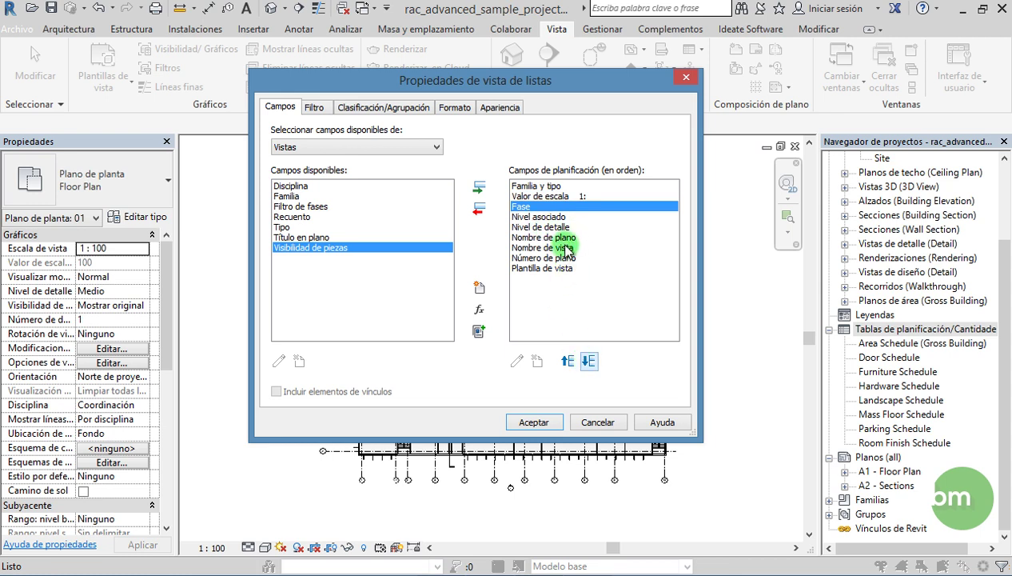
click(556, 248)
click(568, 360)
click(568, 361)
click(568, 361)
click(569, 360)
click(569, 361)
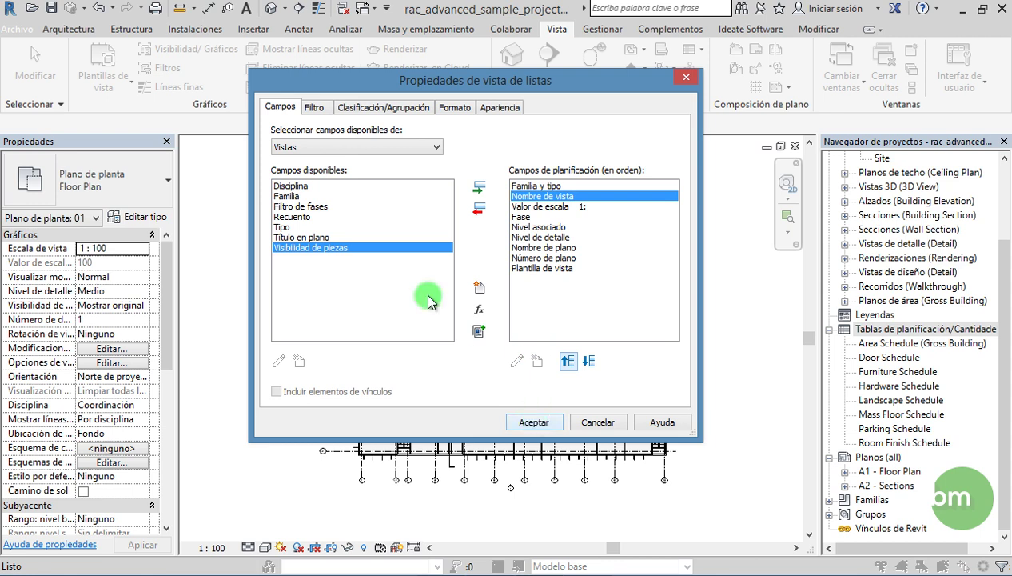
Sort the view list by Familia y tipo ascending, with group headings and blank lines
click(367, 112)
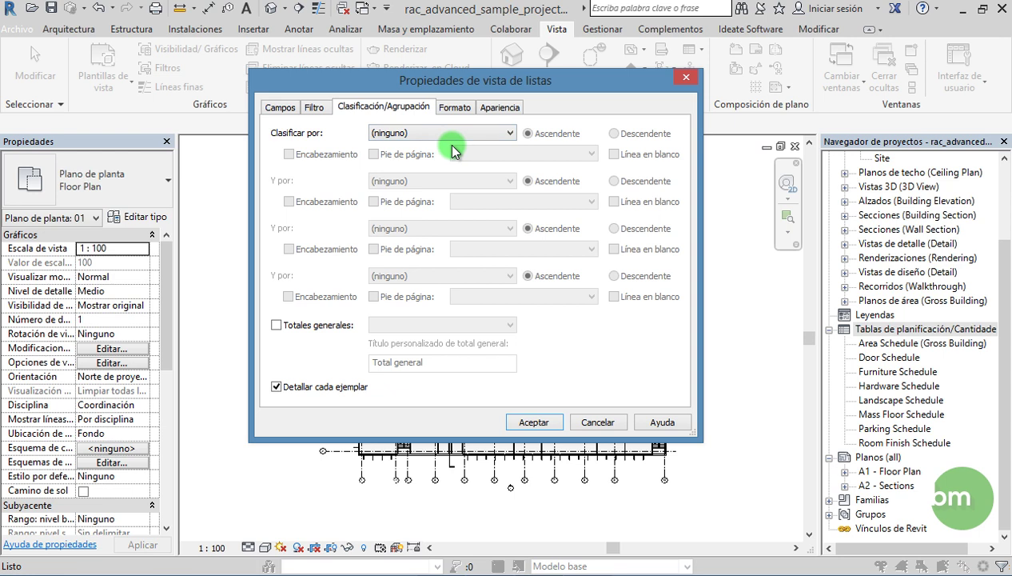
click(510, 134)
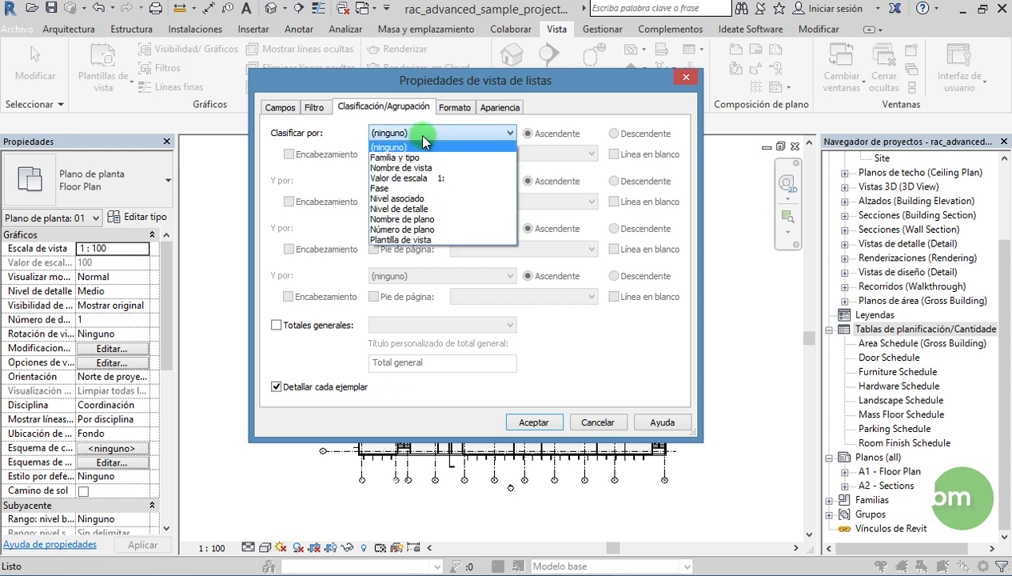
click(403, 158)
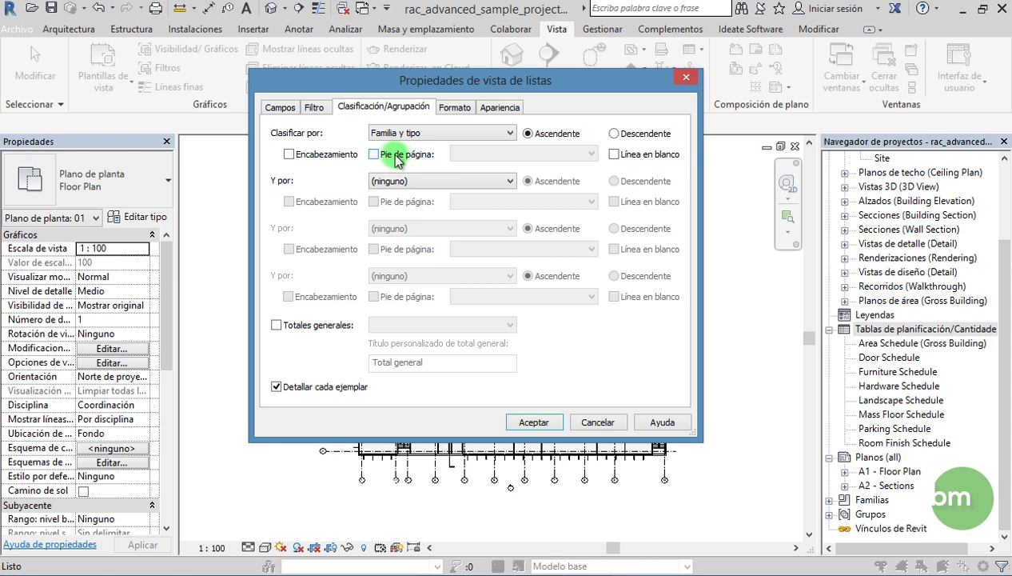
click(289, 154)
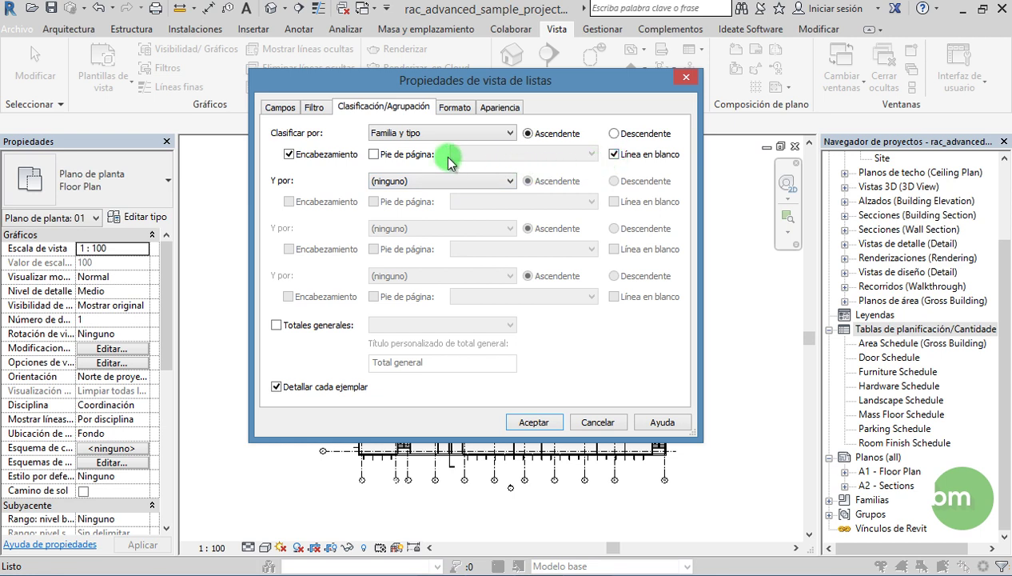
click(457, 112)
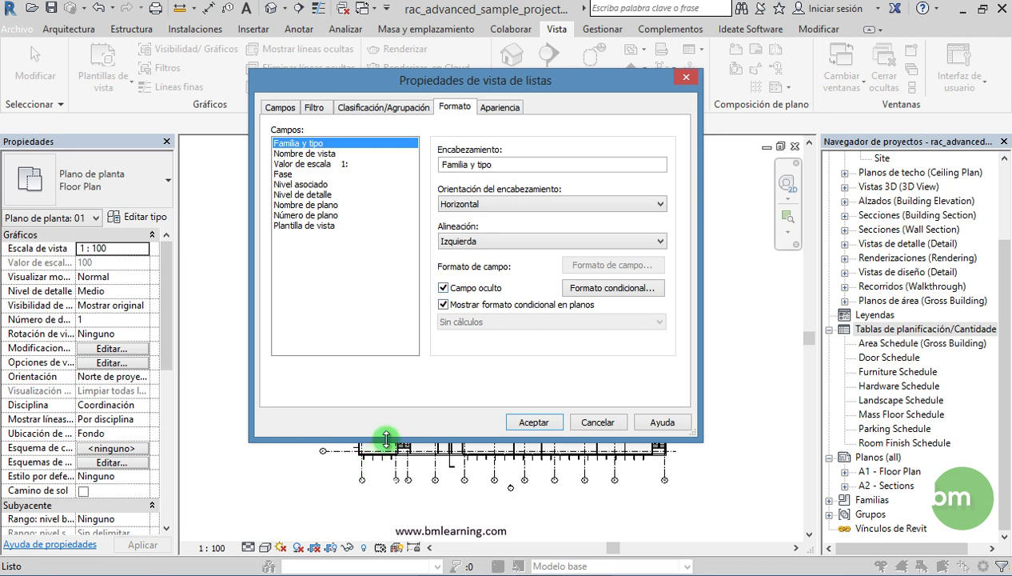
Confirm the settings to create the Lista de vistas schedule grouped by view type
click(531, 422)
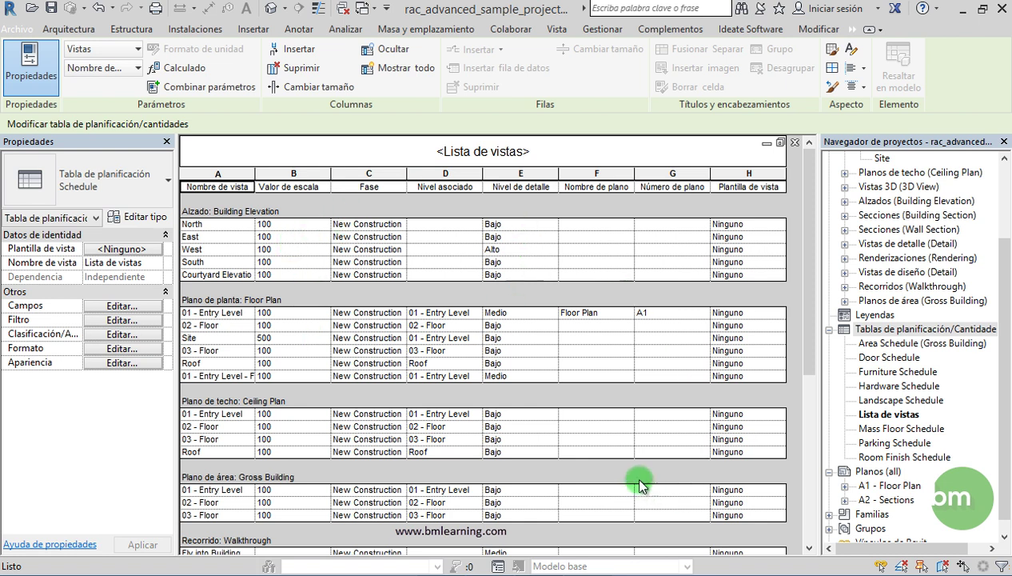
scroll(808, 274, down, 1)
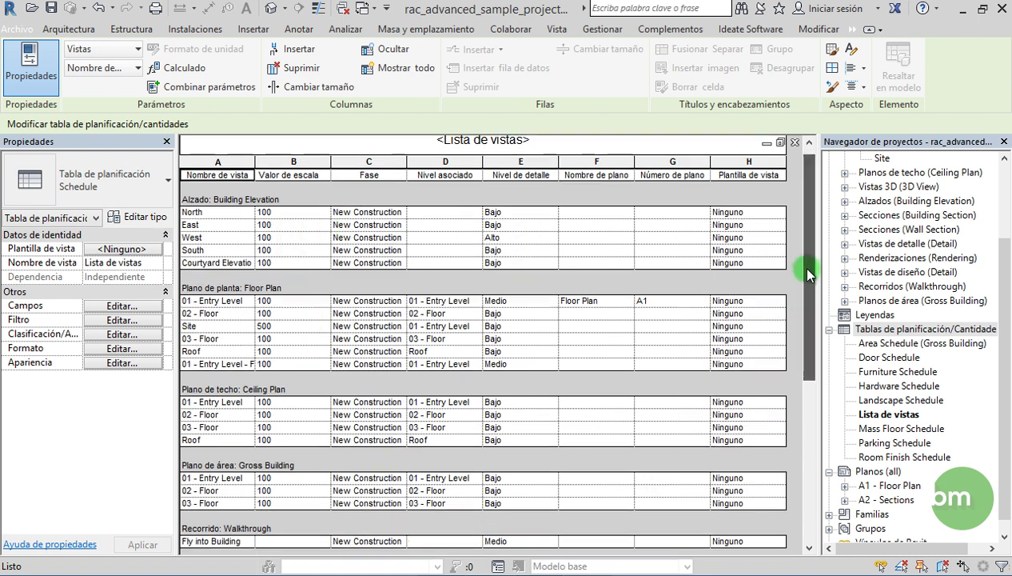
drag(807, 275, 807, 281)
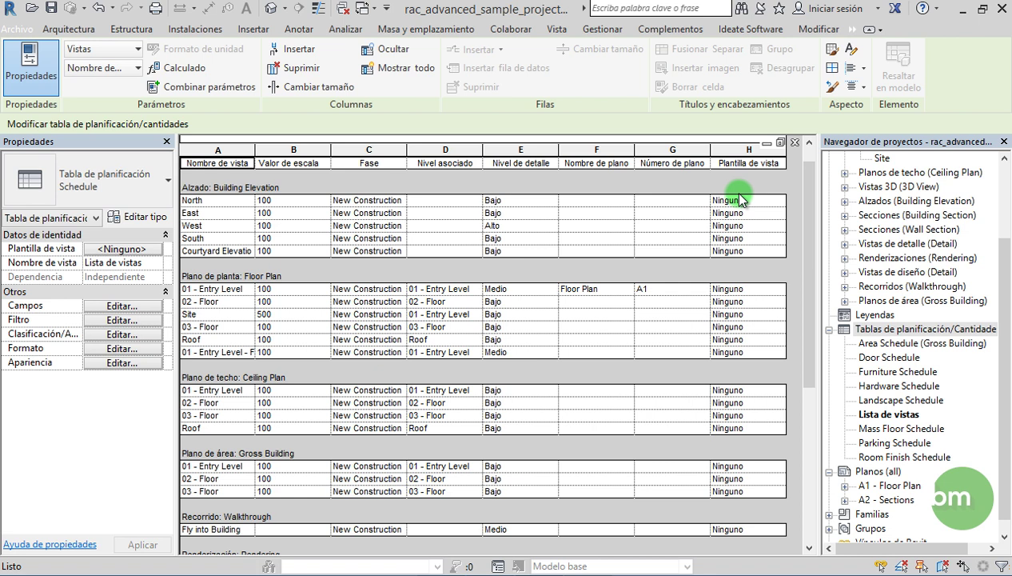
click(770, 201)
click(770, 206)
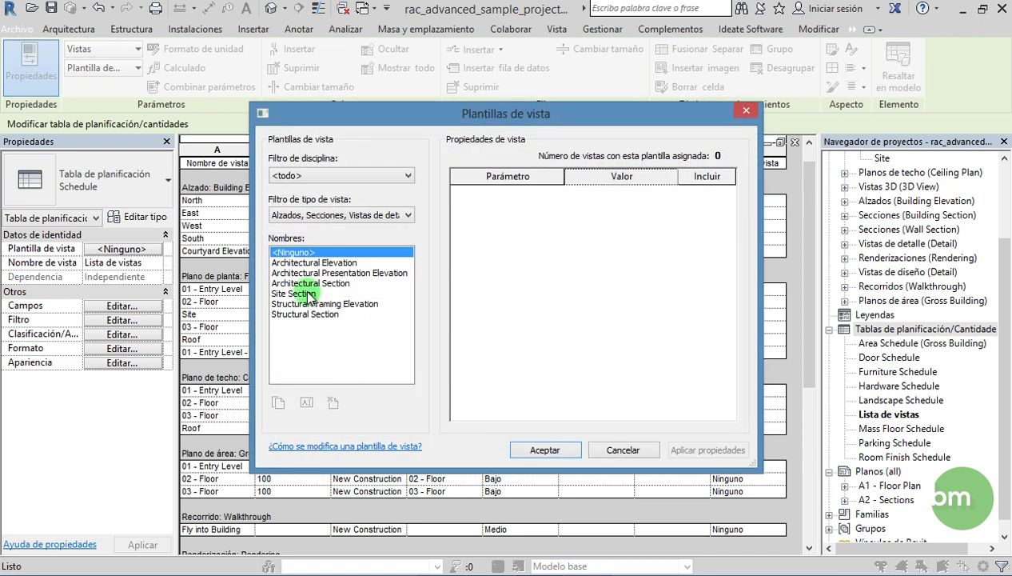
click(747, 112)
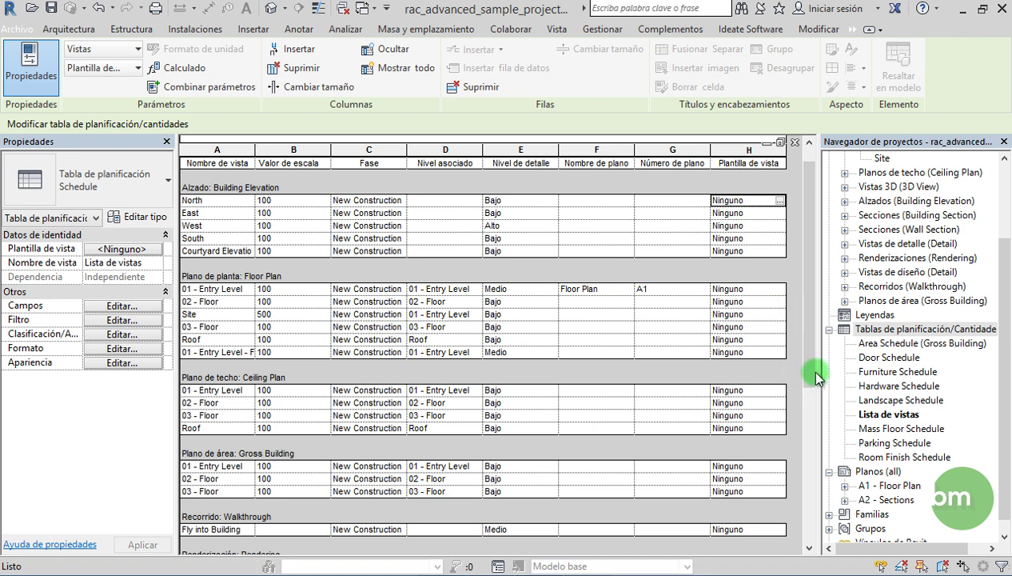
click(797, 412)
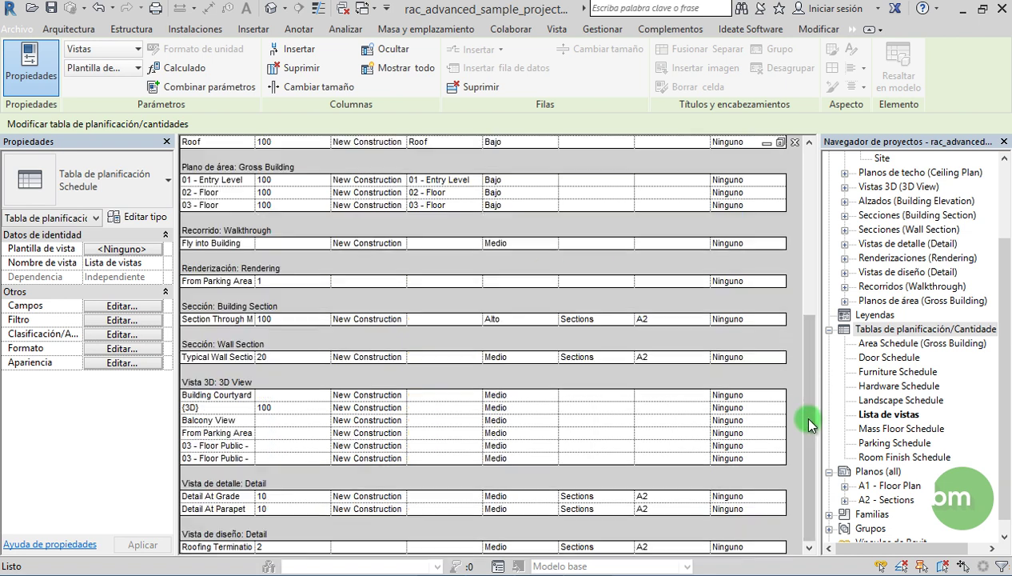
Duplicate the Lista de vistas schedule
click(889, 414)
right_click(893, 416)
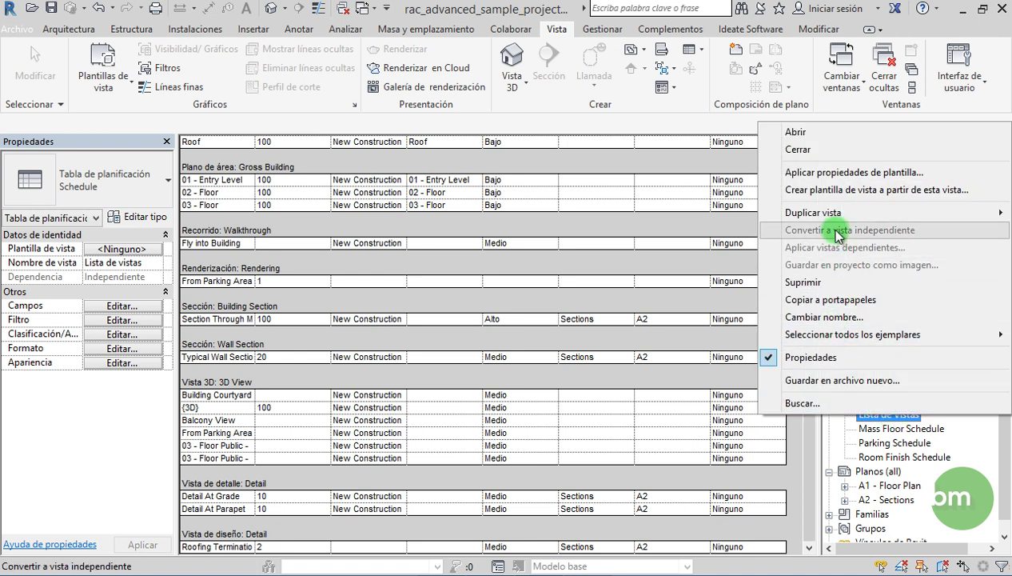
mouse_move(812, 212)
click(638, 214)
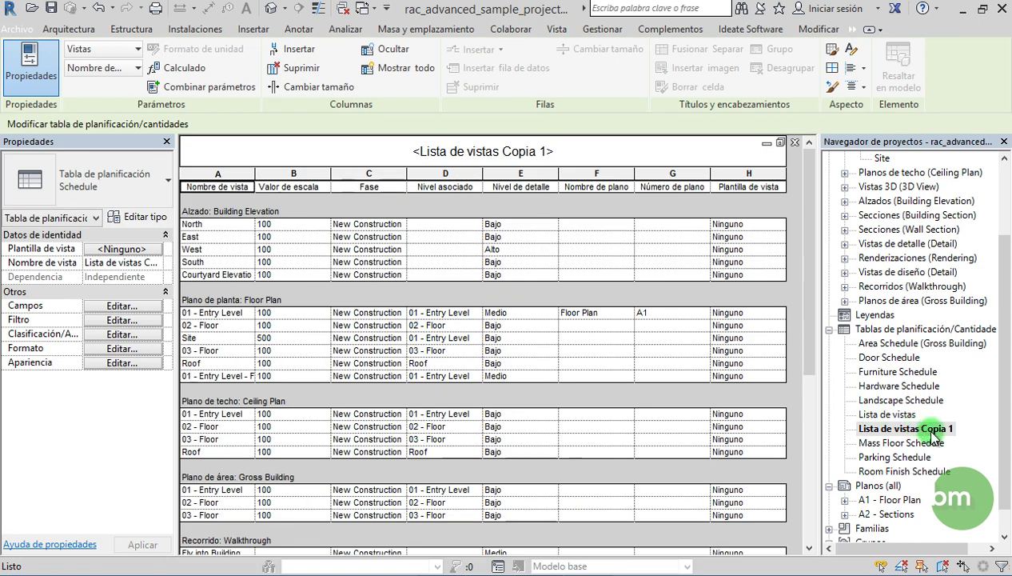
Rename the copy to 'Lista de vistas_Planos de planta'
right_click(932, 435)
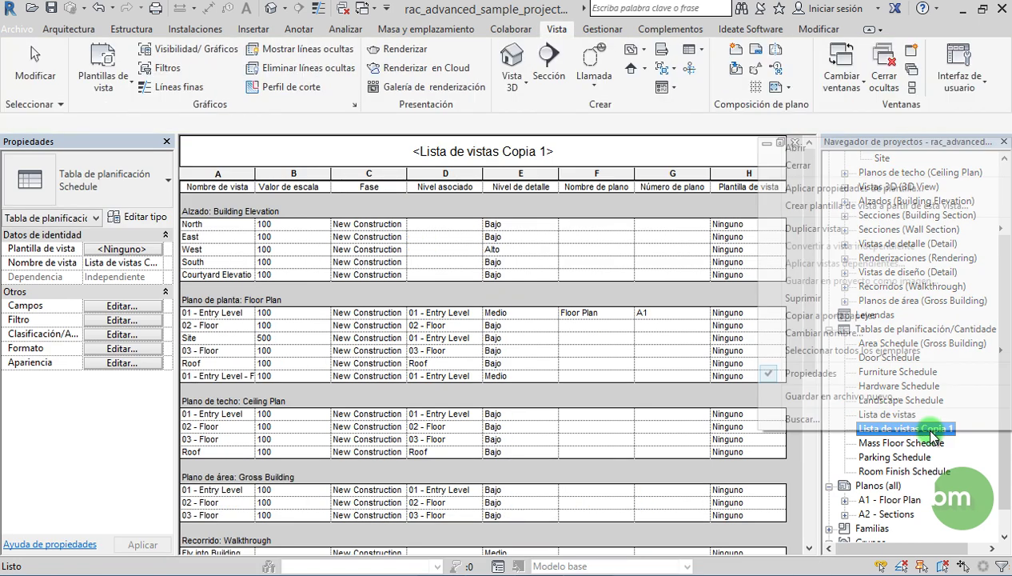
click(822, 334)
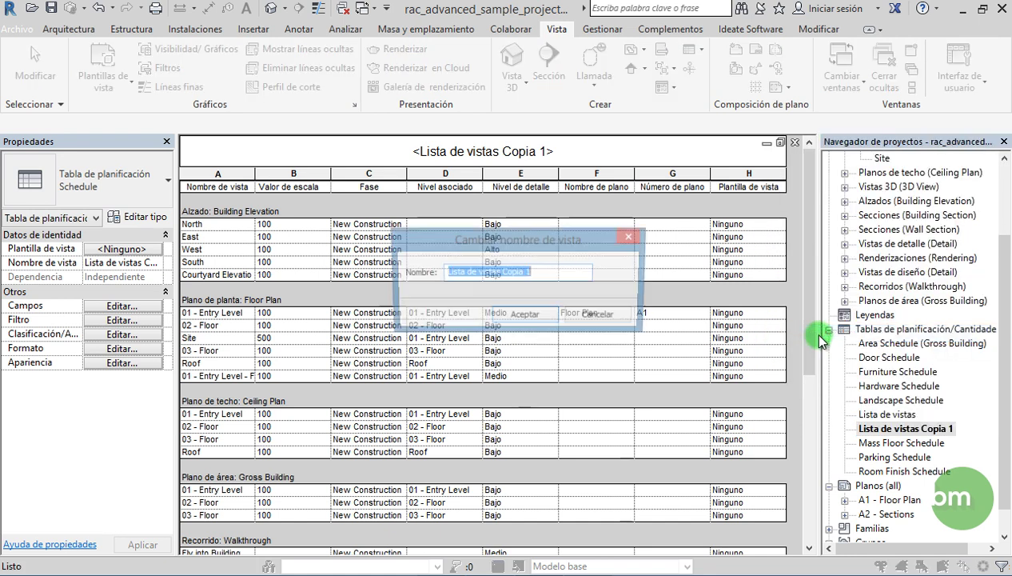
drag(552, 273, 503, 273)
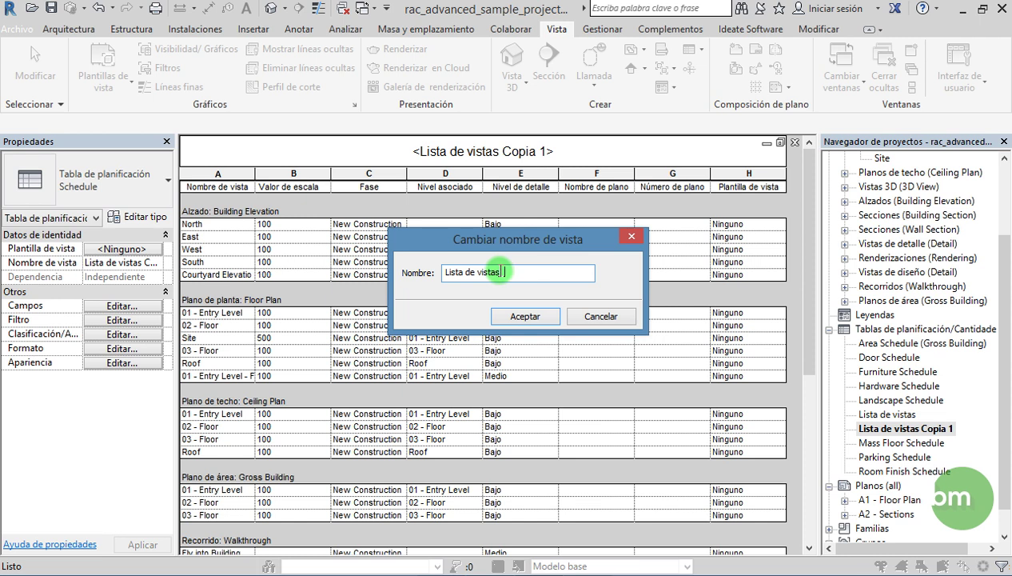
text(_Planos de planta)
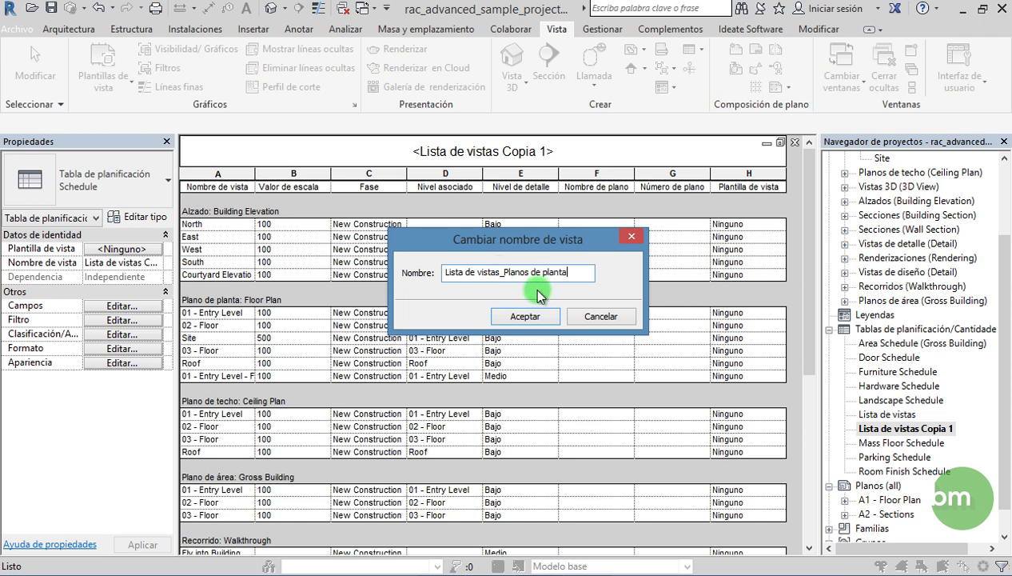
click(525, 316)
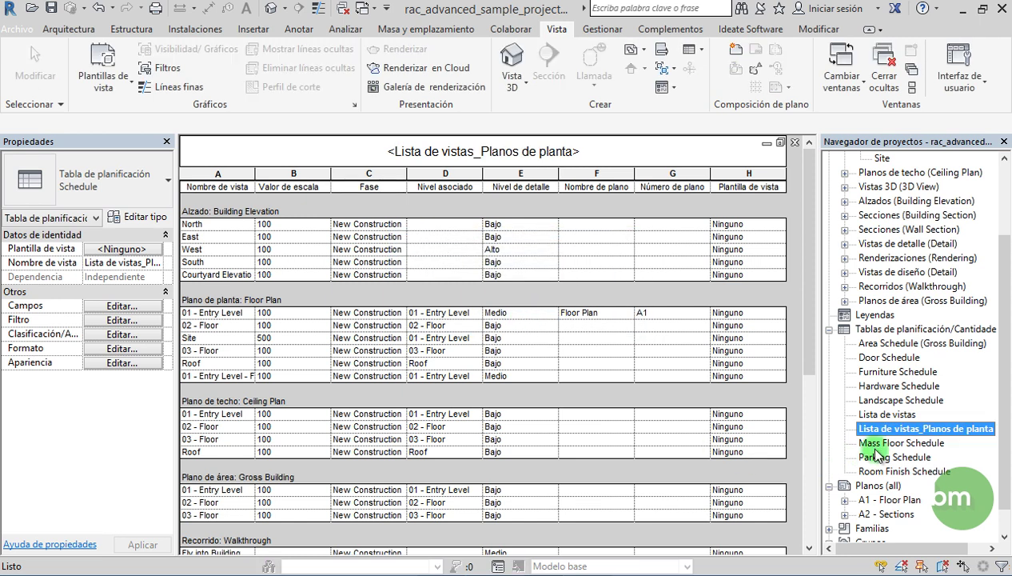
Filter the schedule to Familia y tipo equal to Plano de planta: Floor Plan
click(119, 320)
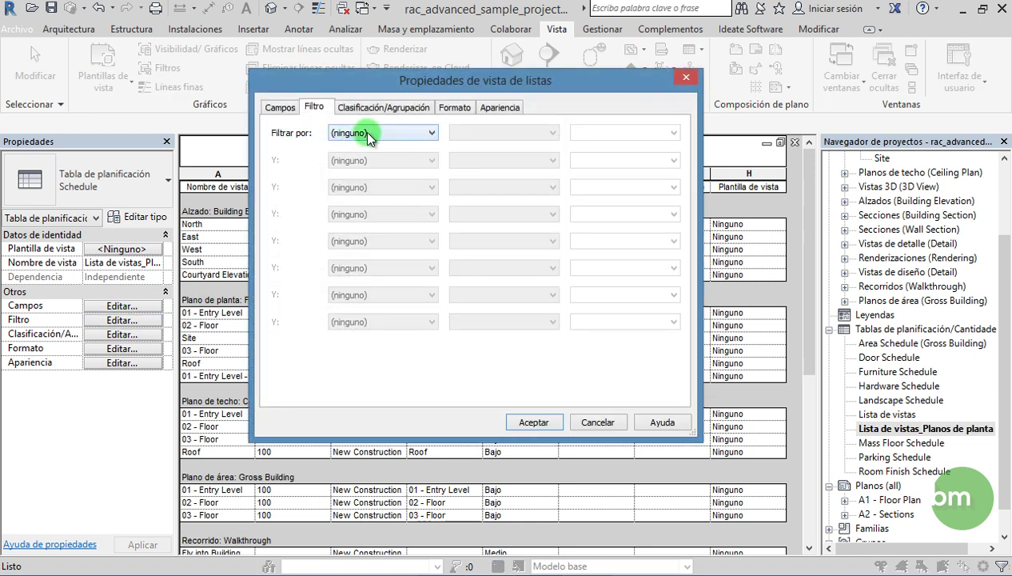
click(430, 133)
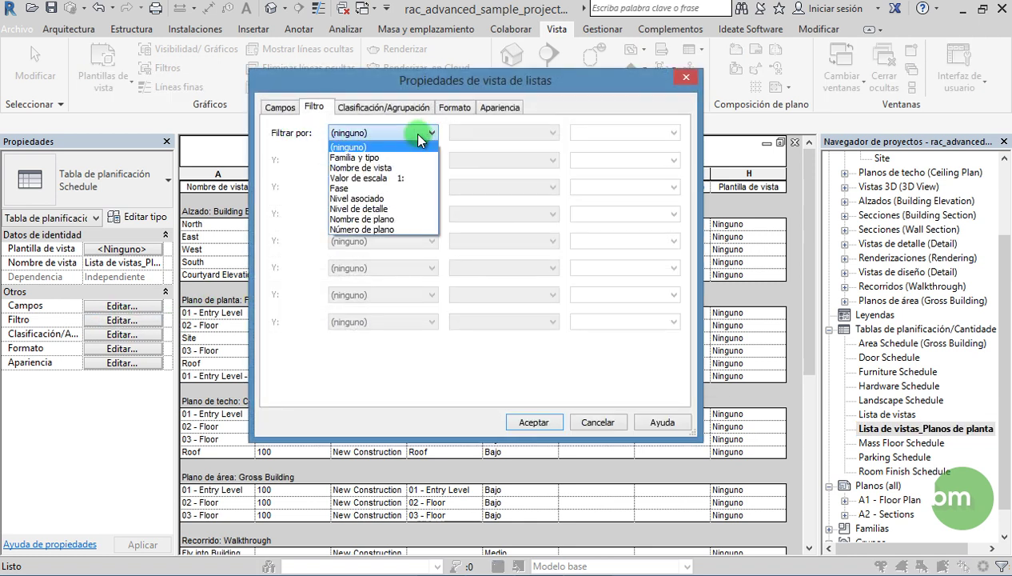
click(369, 157)
click(673, 133)
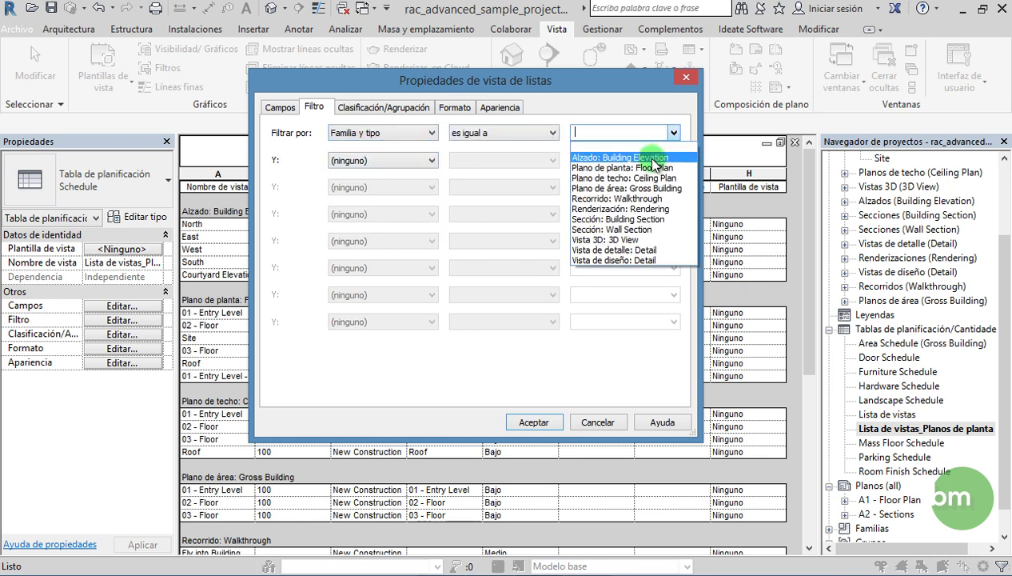
click(634, 178)
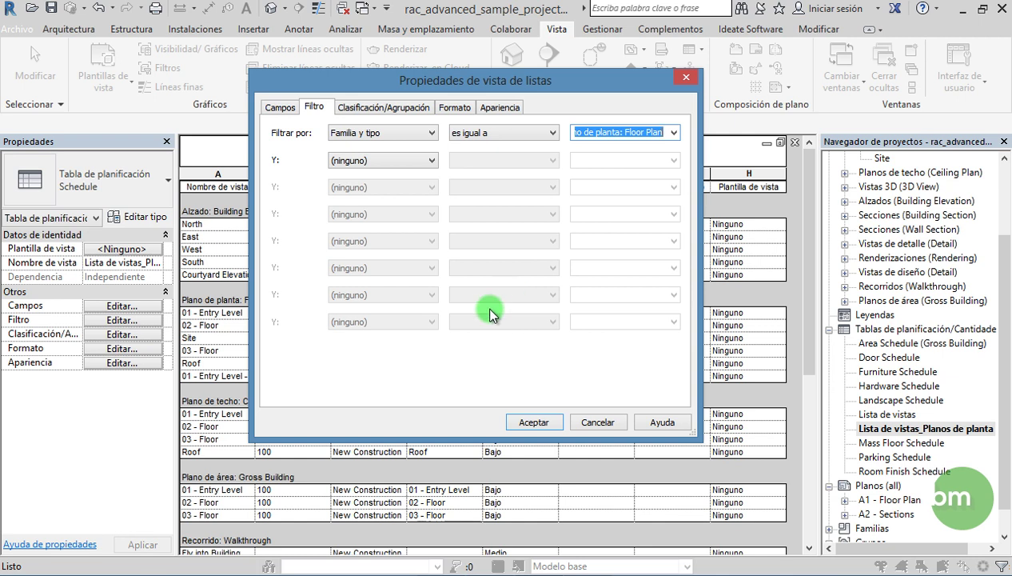
click(534, 421)
click(384, 332)
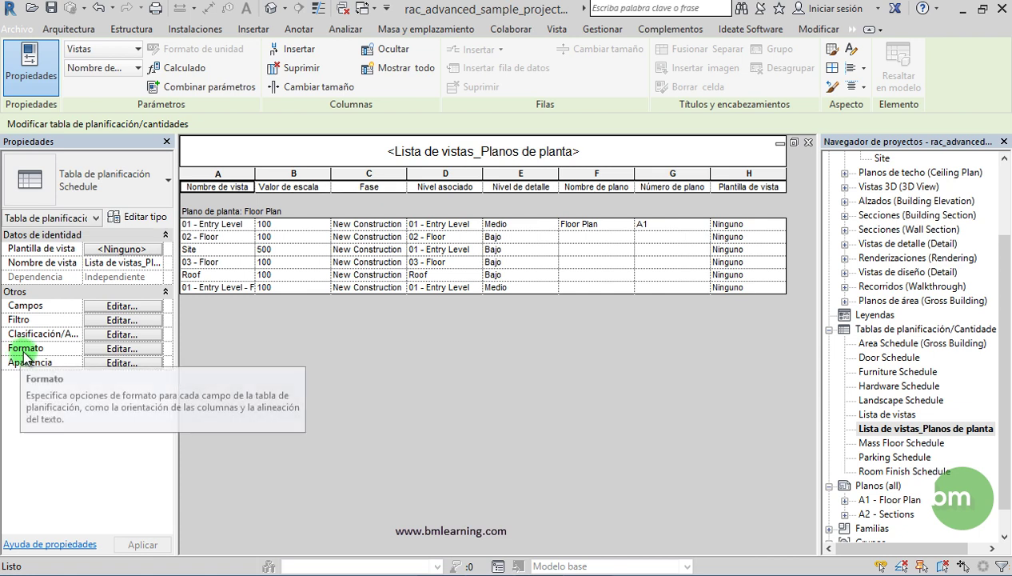
Turn off Detallar cada ejemplar so the floor plans collapse into one summary row
click(100, 336)
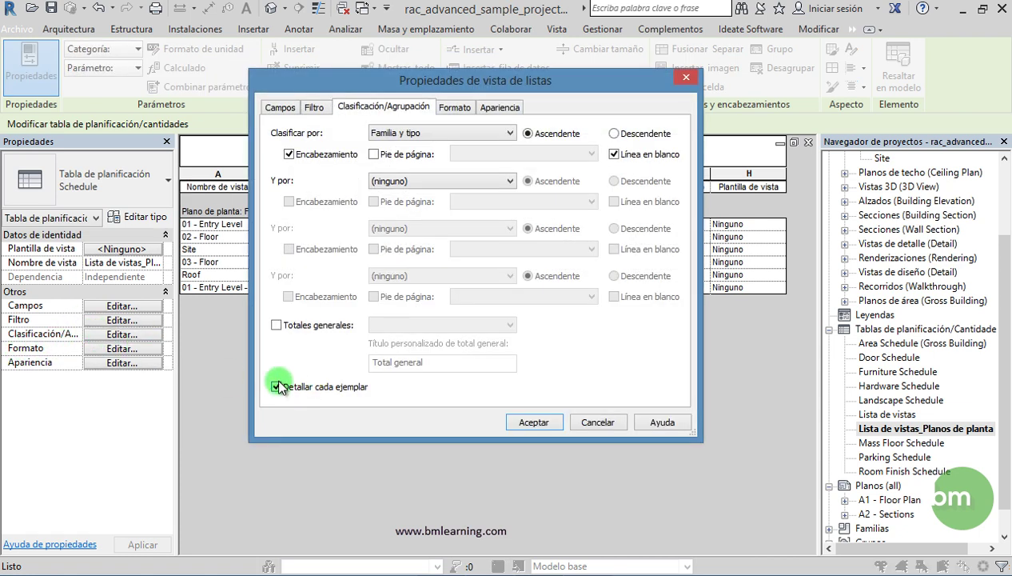
click(276, 387)
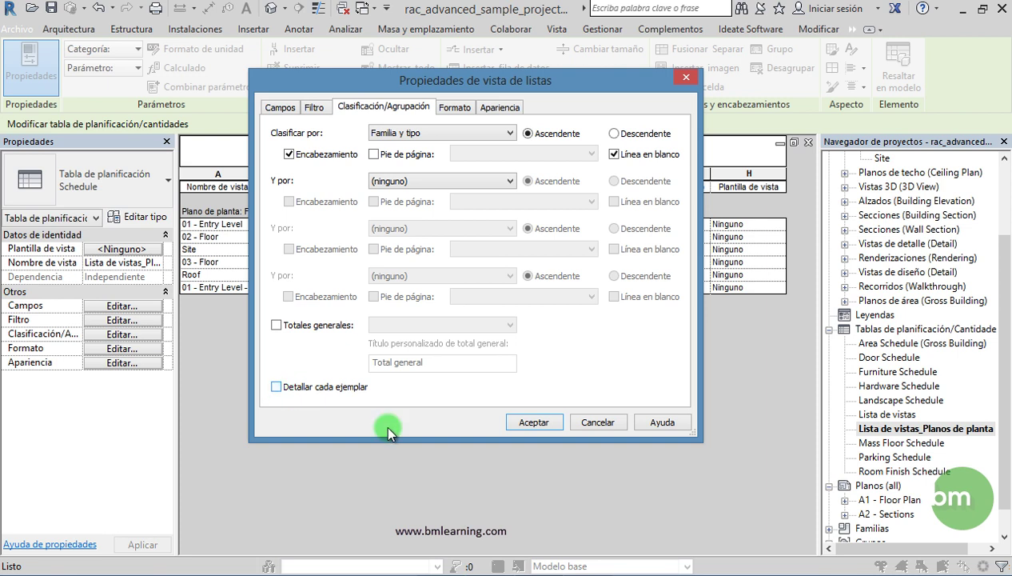
click(534, 423)
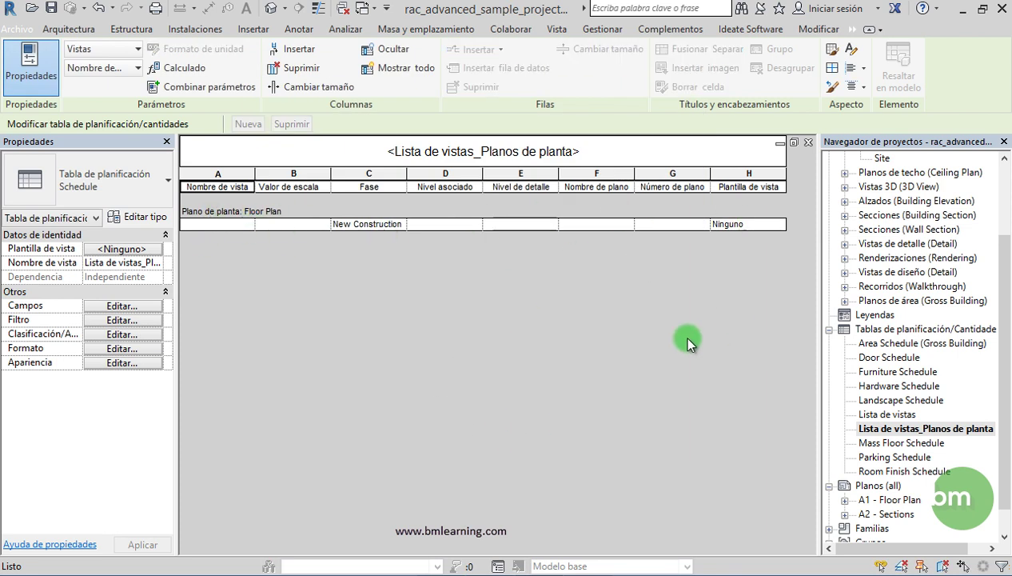
Set the combined Floor Plan row's Plantilla de vista to Architectural Plan
click(779, 226)
click(780, 226)
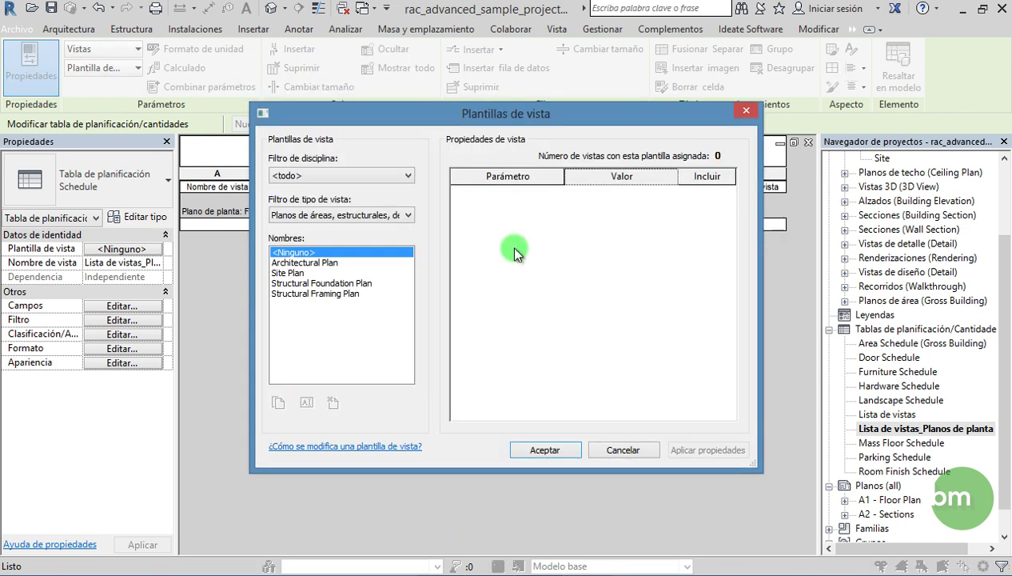
click(309, 264)
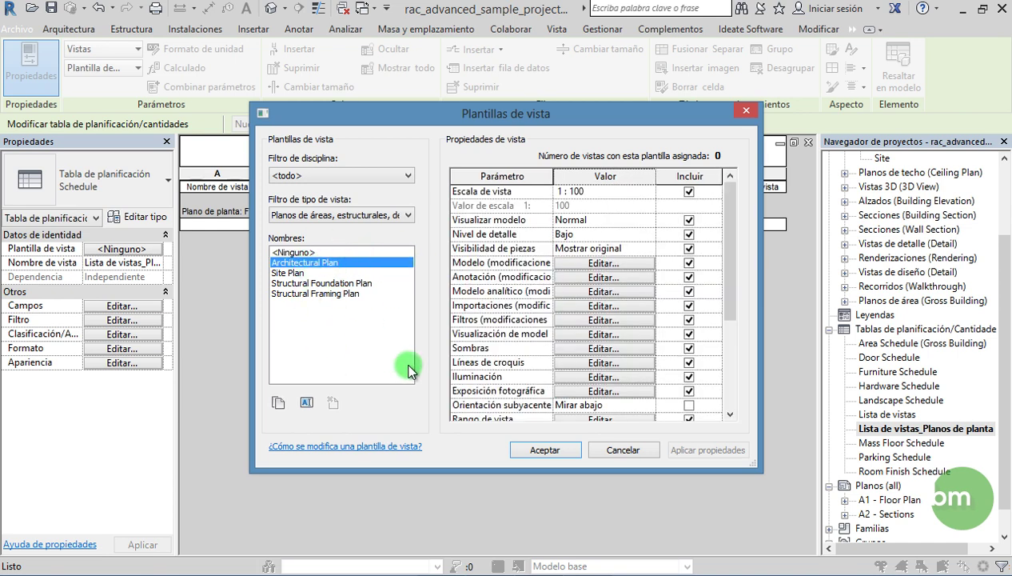
click(544, 452)
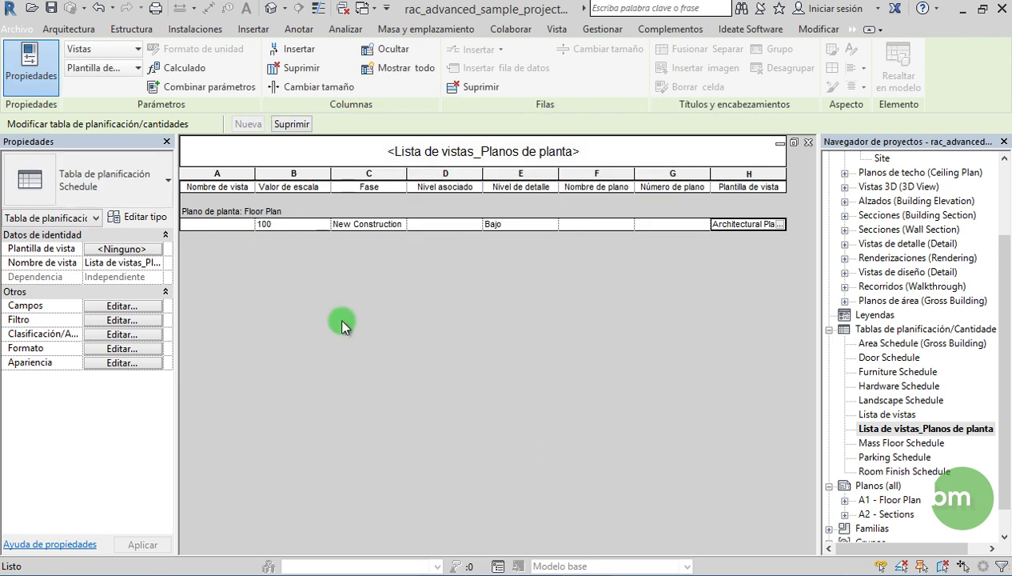
click(885, 414)
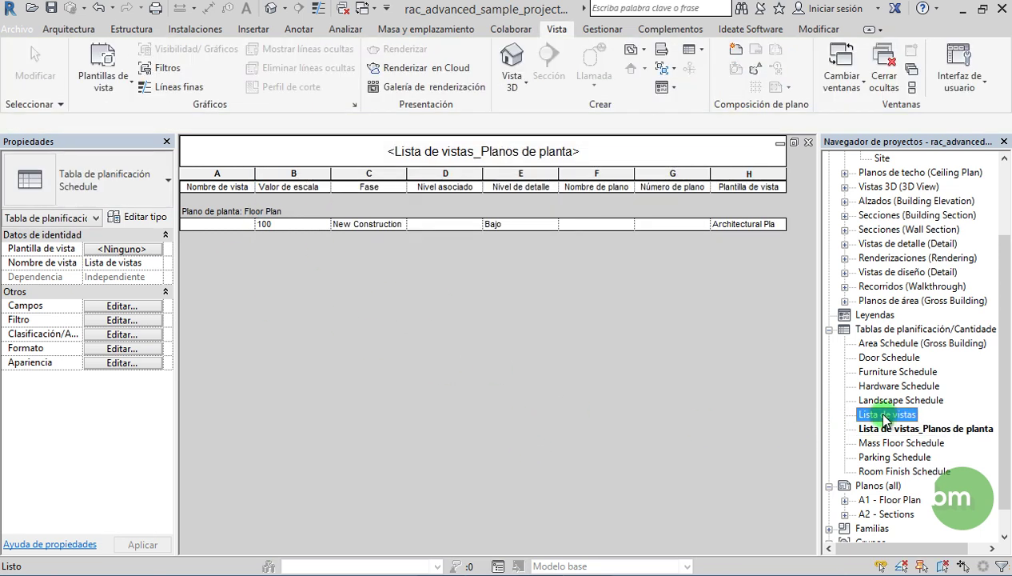
Open the original Lista de vistas and scroll up to the Floor Plan rows showing Architectural Plan
double_click(885, 414)
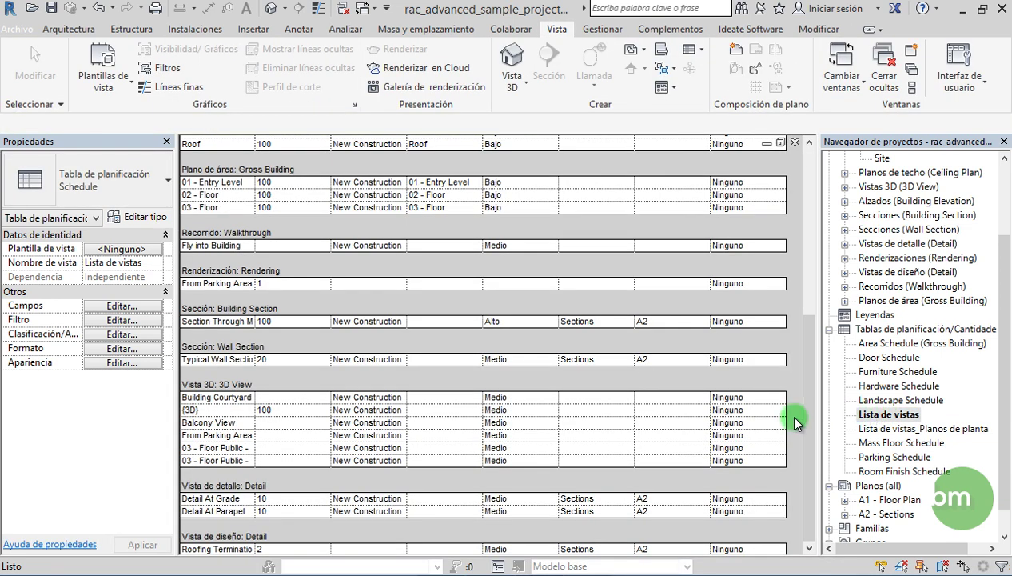
drag(812, 380, 808, 263)
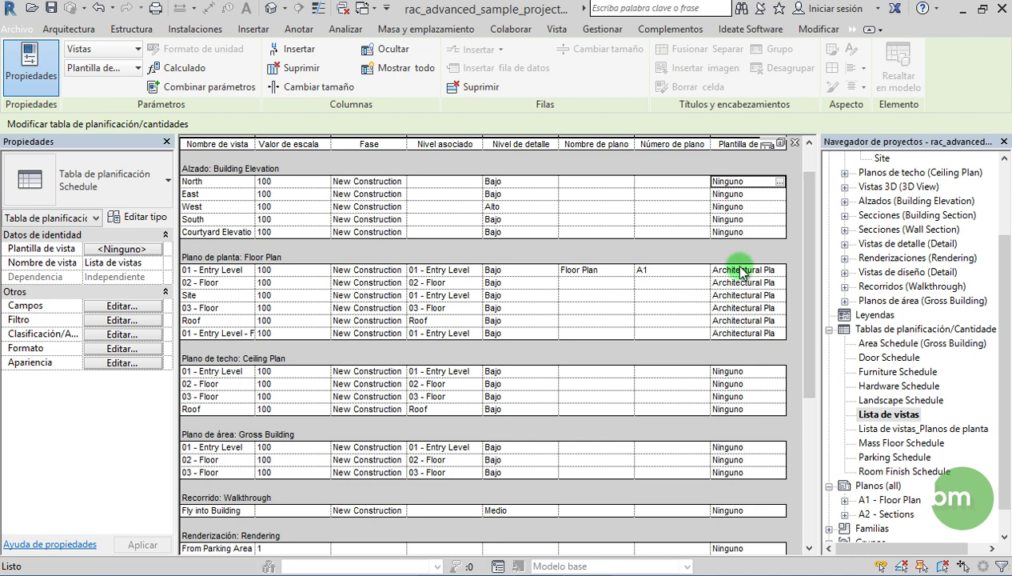